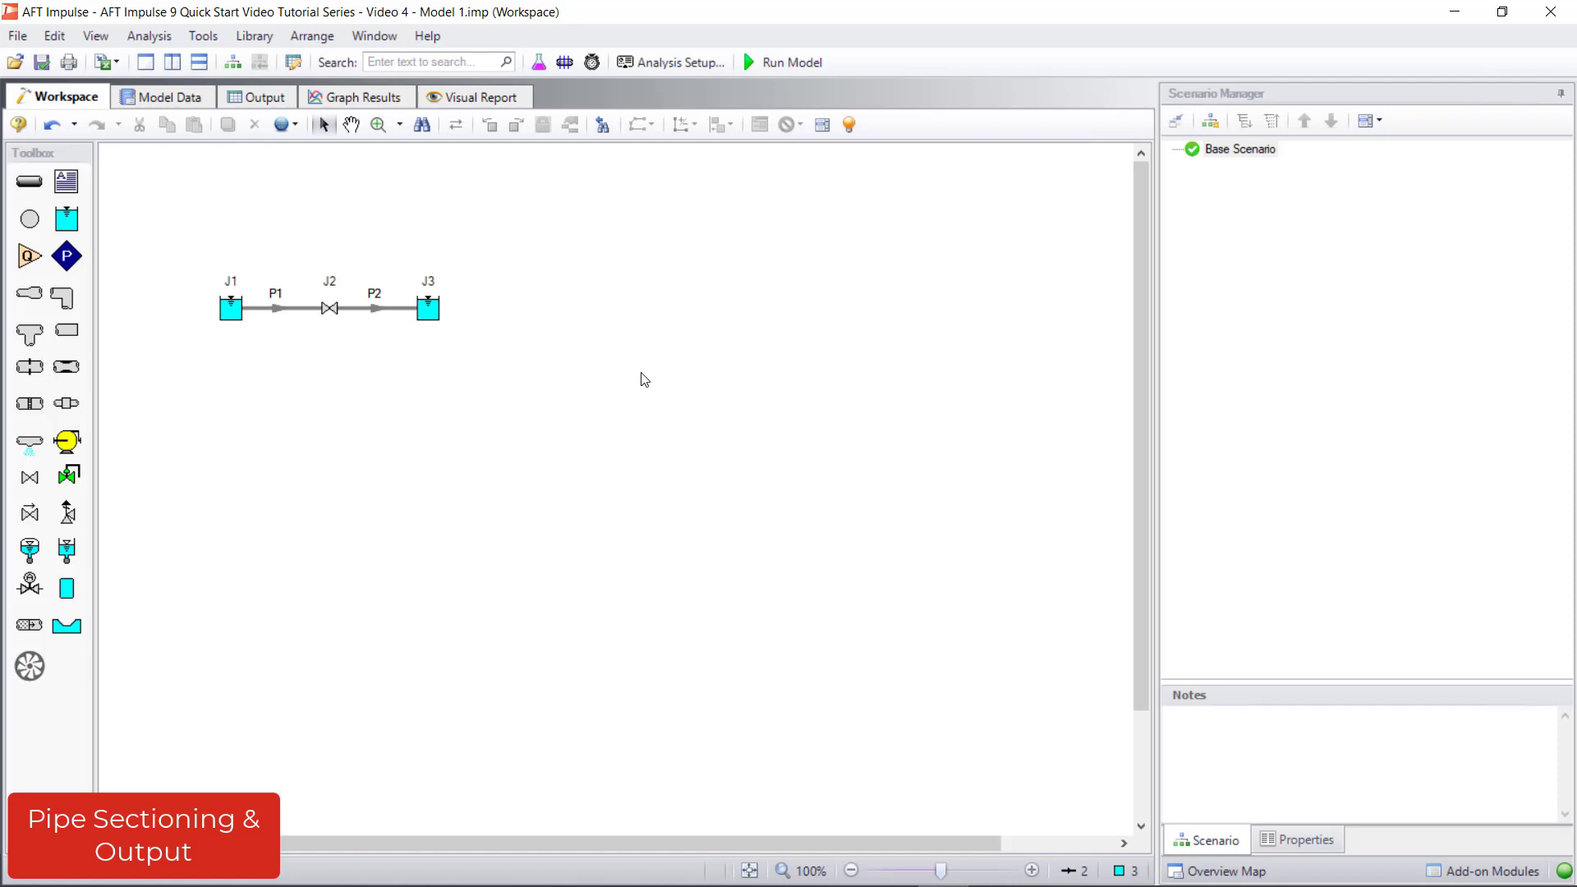
- Open Analysis Setup to review pipe sectioning: pipe 1 six sections, pipe 2 one
click(677, 68)
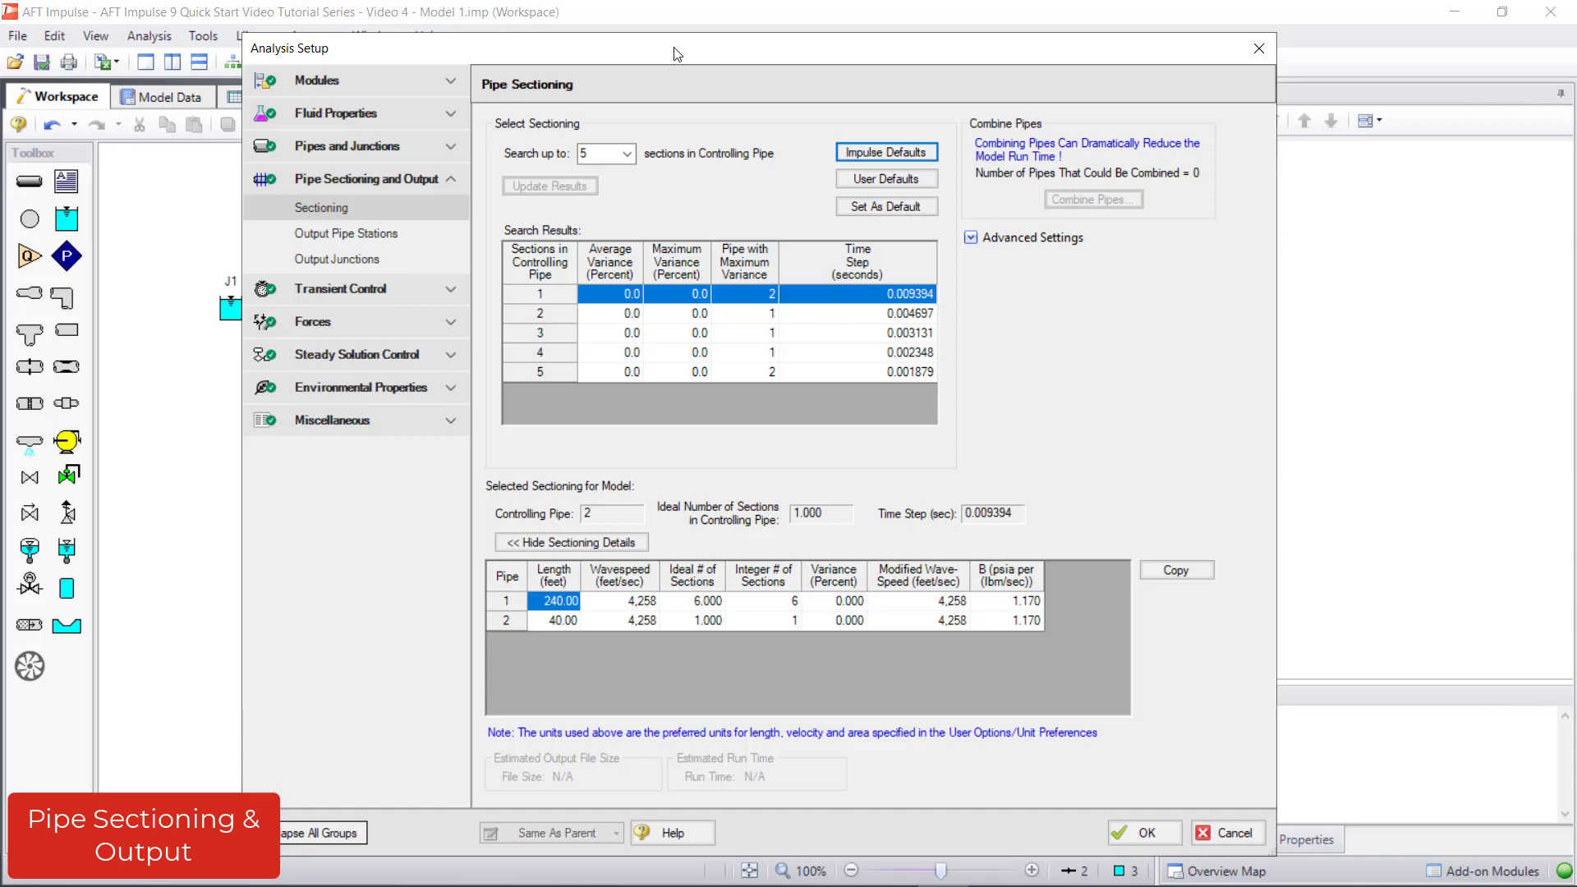
click(608, 354)
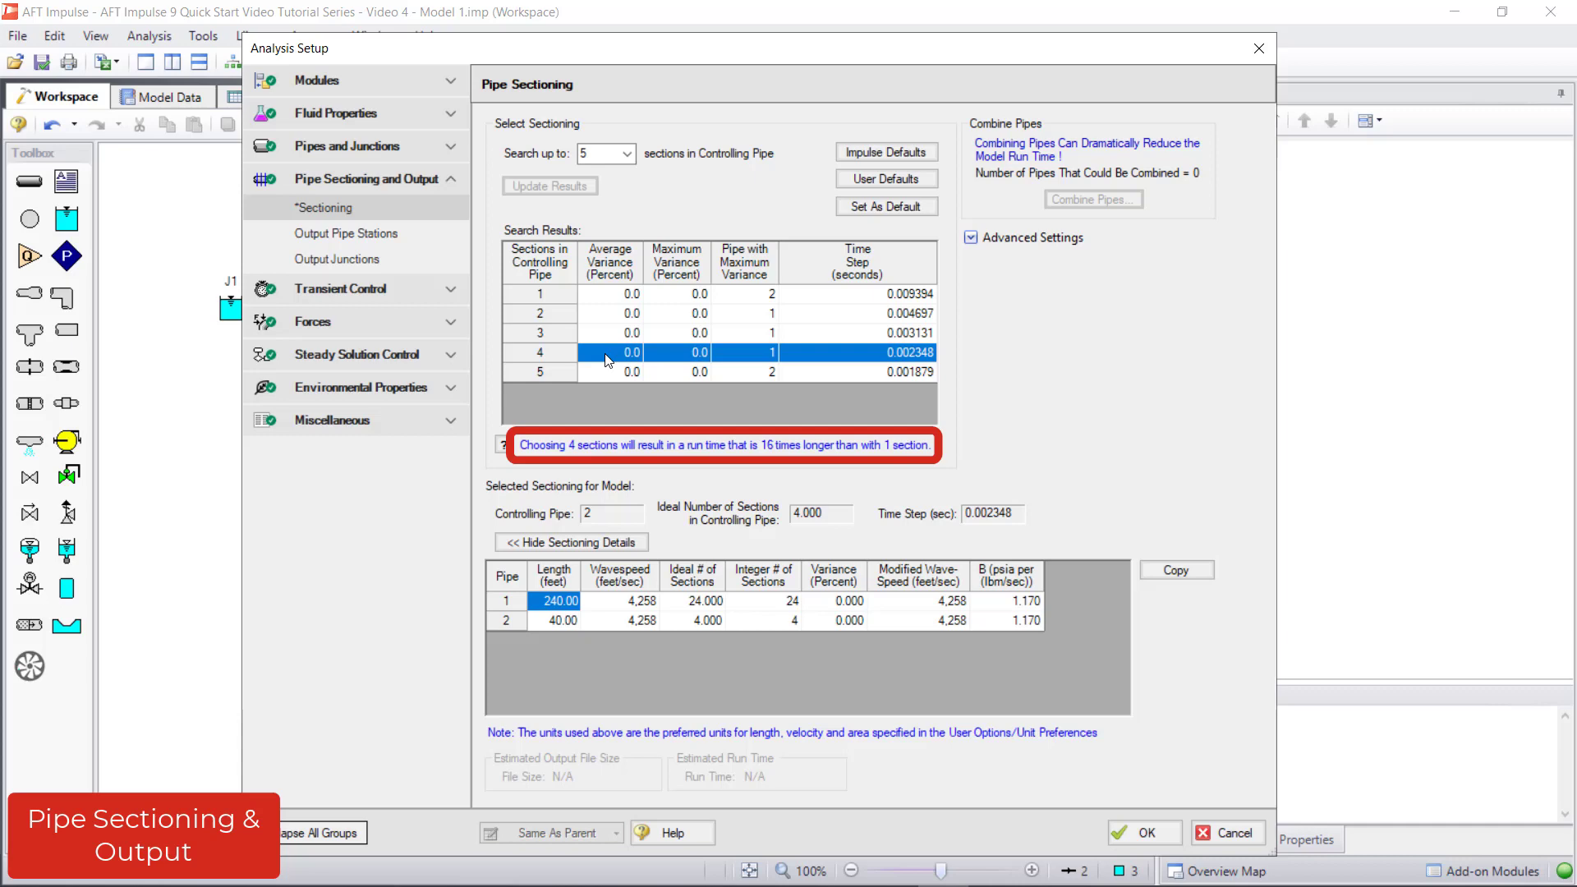
click(609, 295)
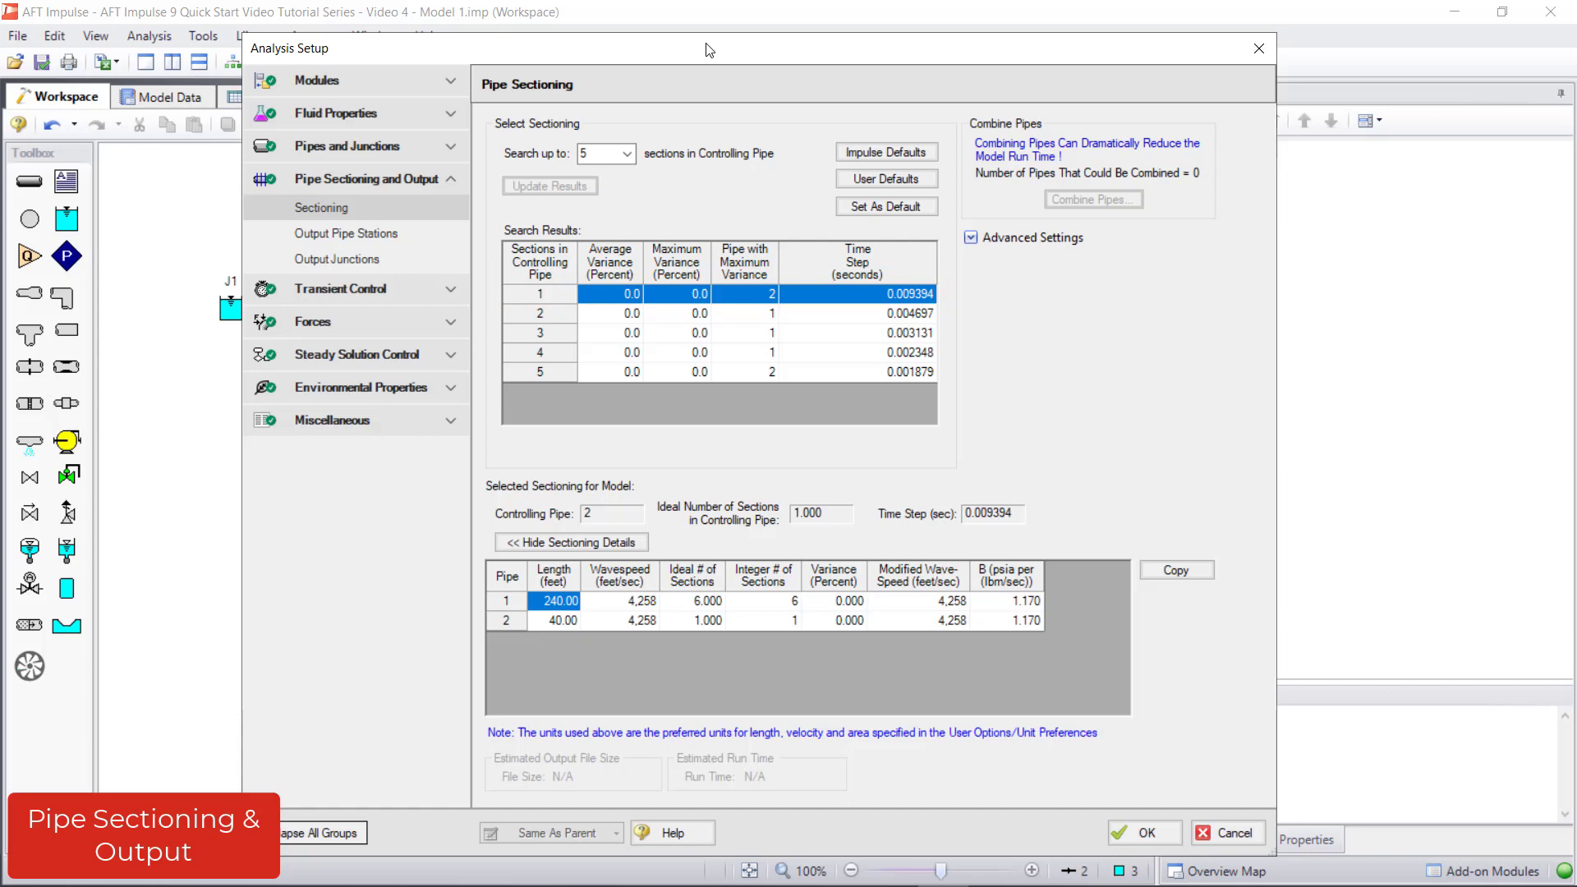
- Show the Transient Control Simulation Mode/Duration page, currently steady-only from 0 to 1 second
click(419, 289)
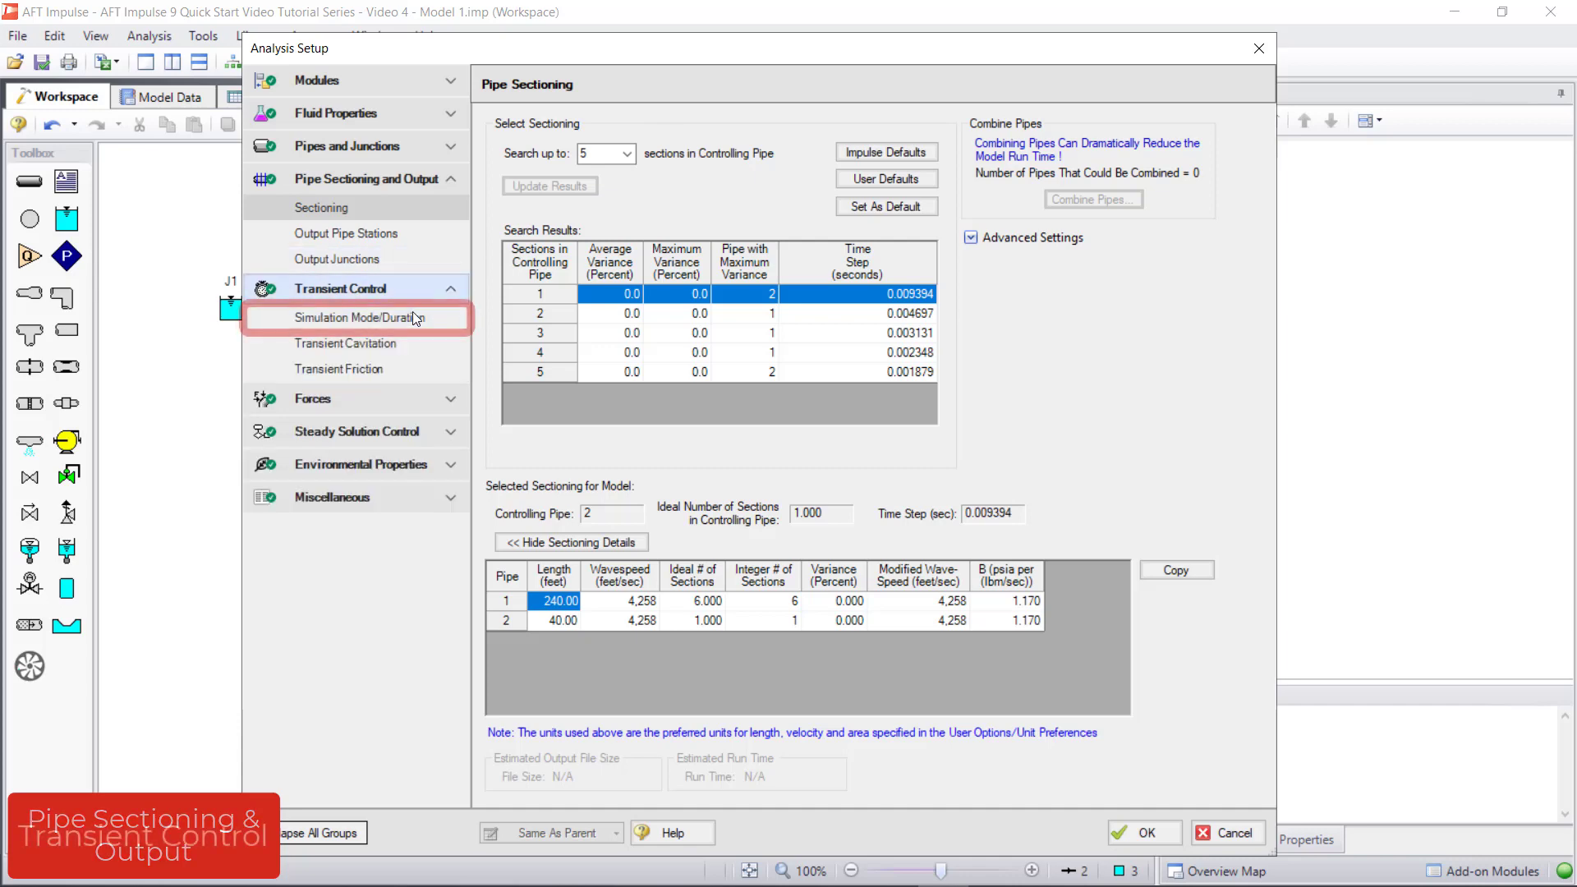
click(404, 320)
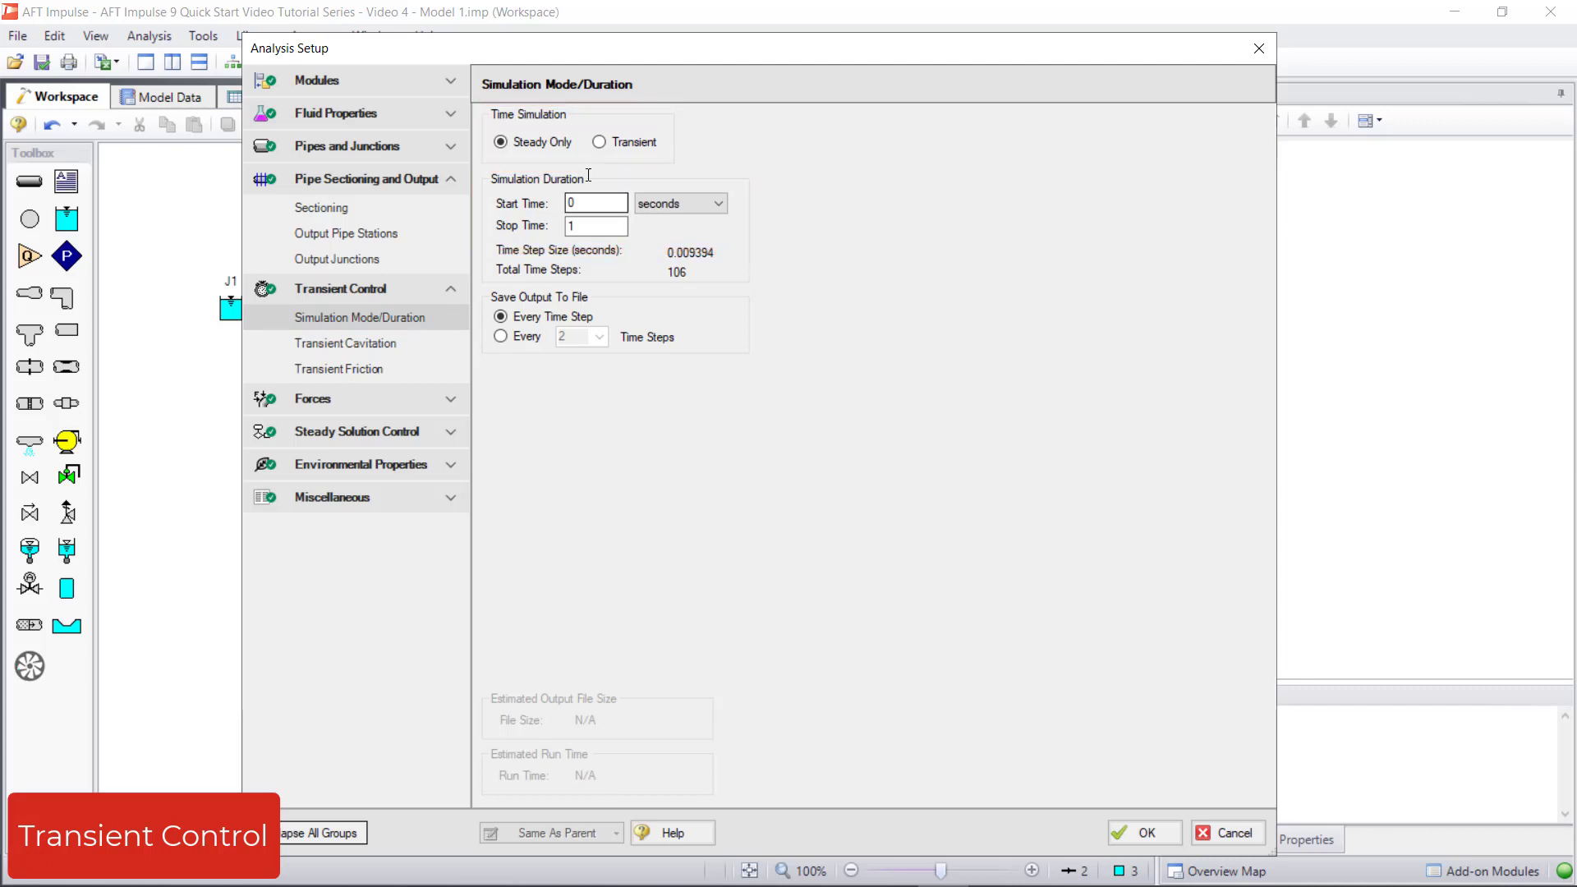
- Switch the simulation to Transient and set the stop time to 2 seconds
click(601, 143)
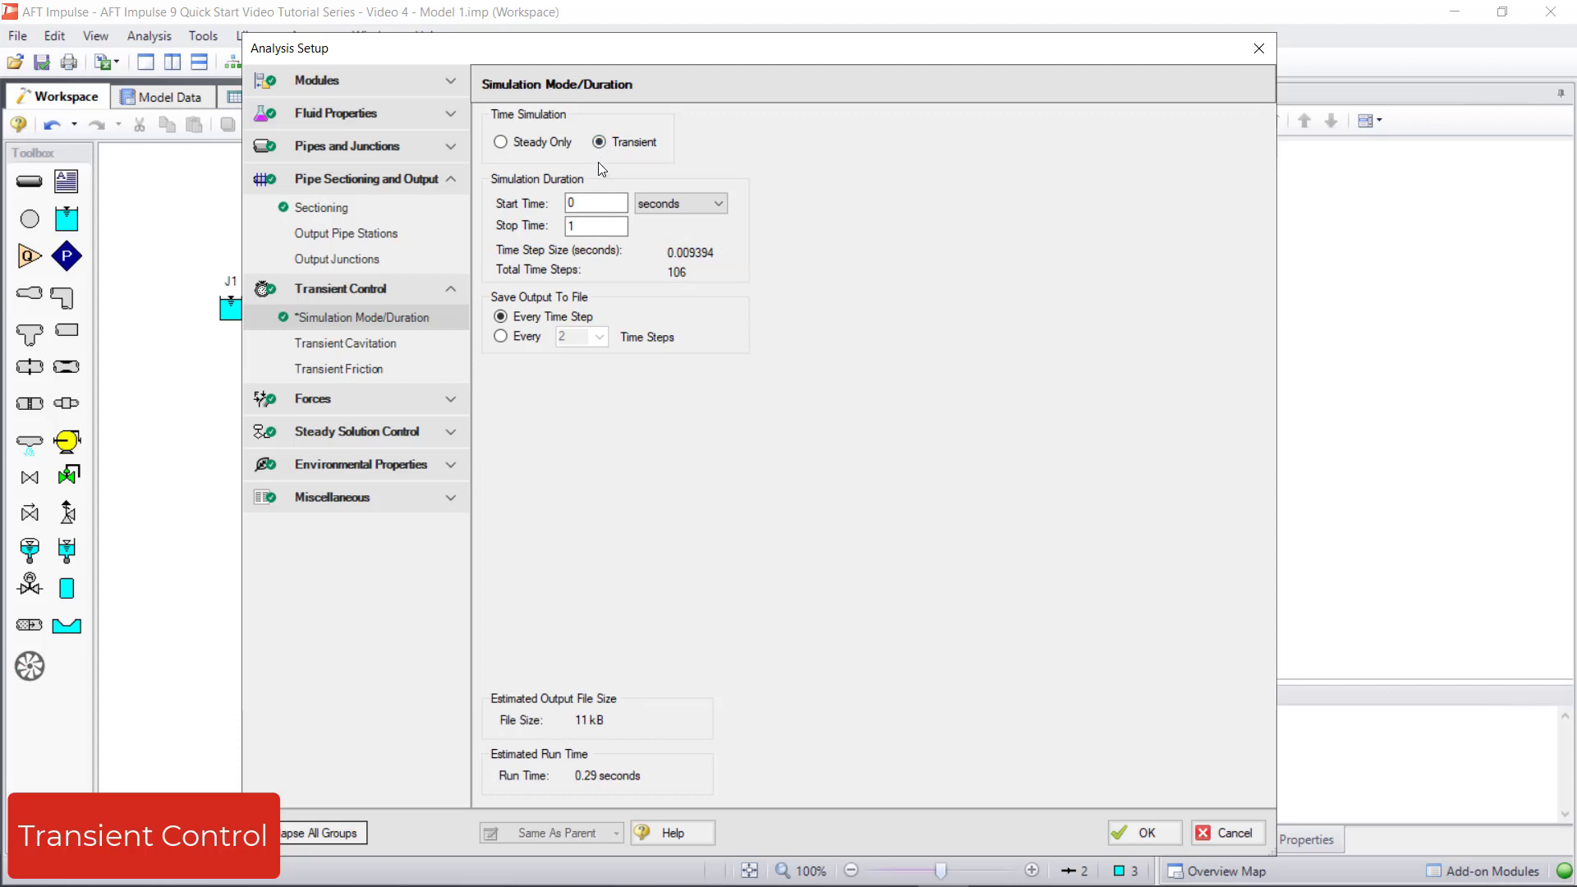
click(598, 226)
text(2)
- Accept the transient analysis settings with OK and return to the model workspace
click(1123, 832)
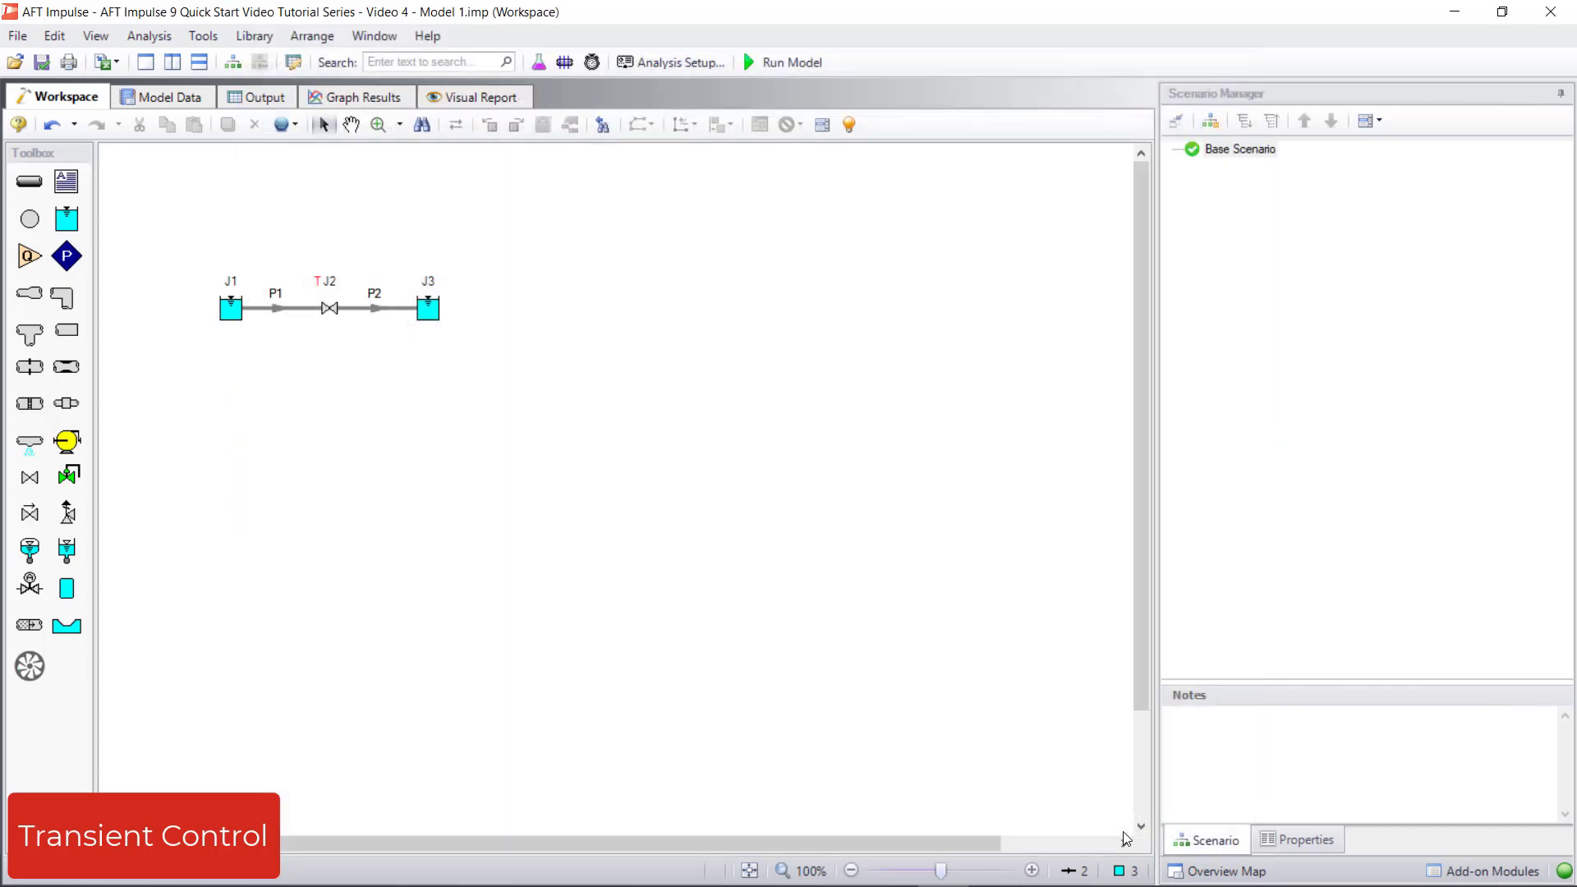